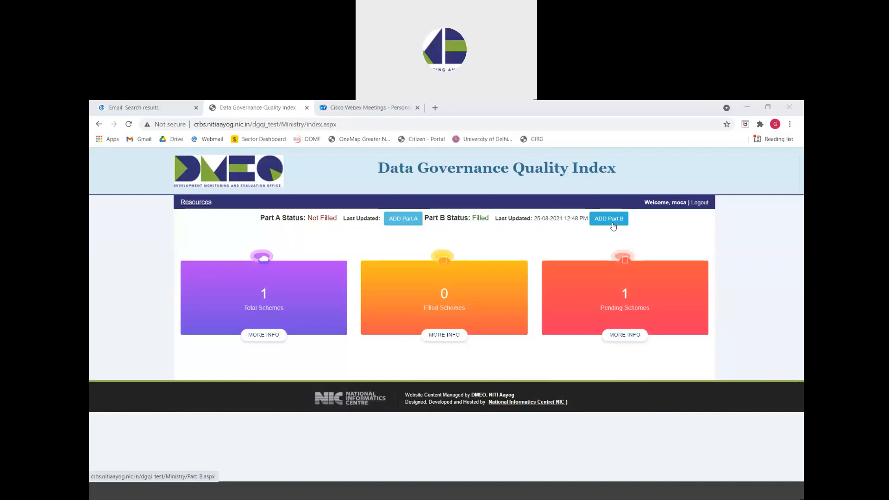
Step: Open the Part B form and choose Regional Connectivity Scheme as the scheme
click(613, 226)
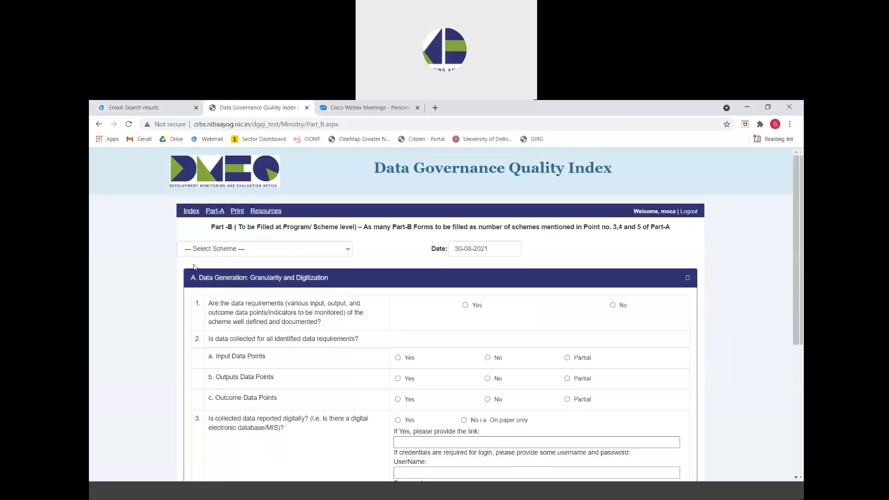
click(198, 250)
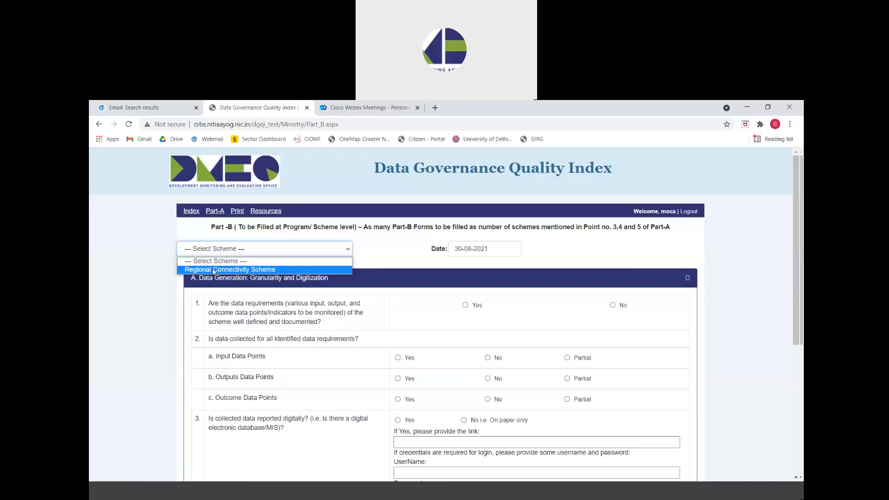
click(214, 271)
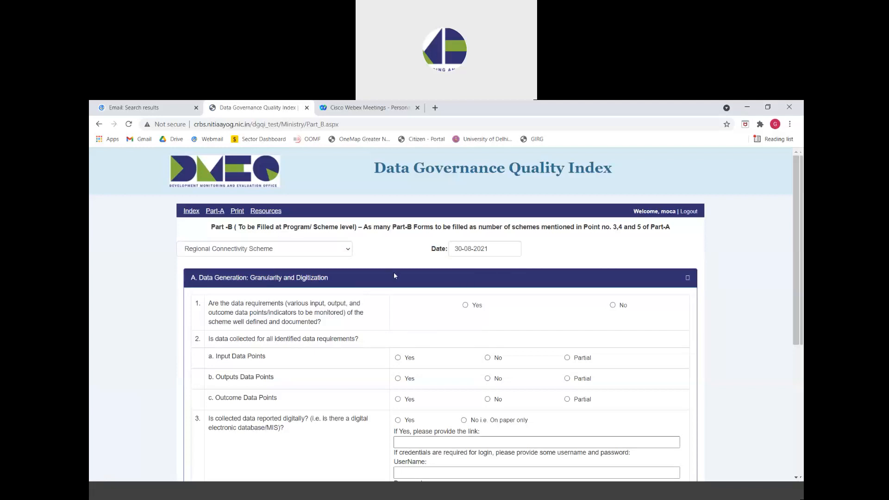
Step: Answer No to question 1 on whether the scheme's data requirements are well defined and documented
scroll(394, 276, down, 1)
mouse_move(350, 281)
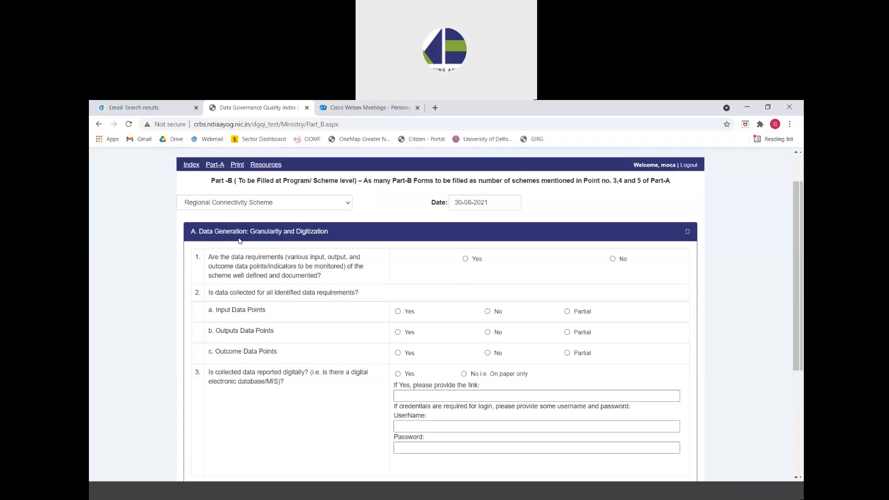
mouse_move(261, 282)
click(465, 259)
scroll(612, 263, down, 1)
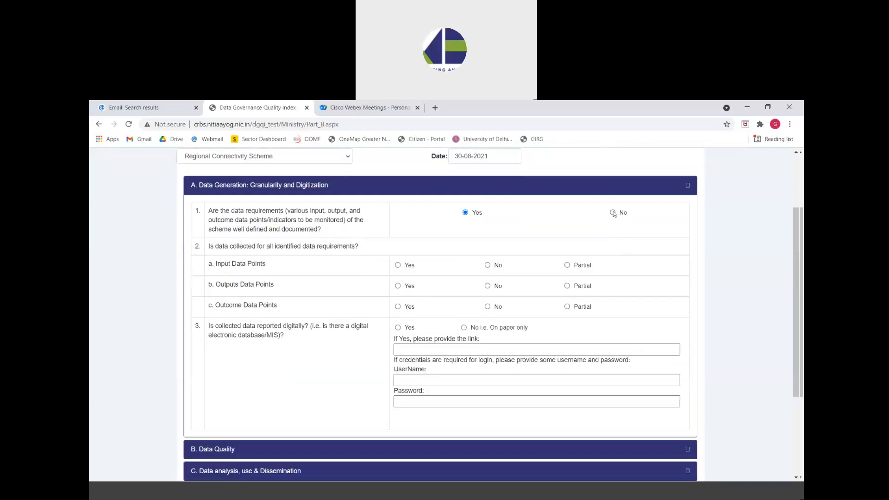
click(613, 212)
Step: Answer Yes for input, output and outcome data points in question 2
click(488, 307)
click(567, 307)
click(502, 311)
click(414, 310)
Step: Try the paper-only option in question 3 on digital reporting and settle on Yes as the answer
scroll(326, 378, down, 1)
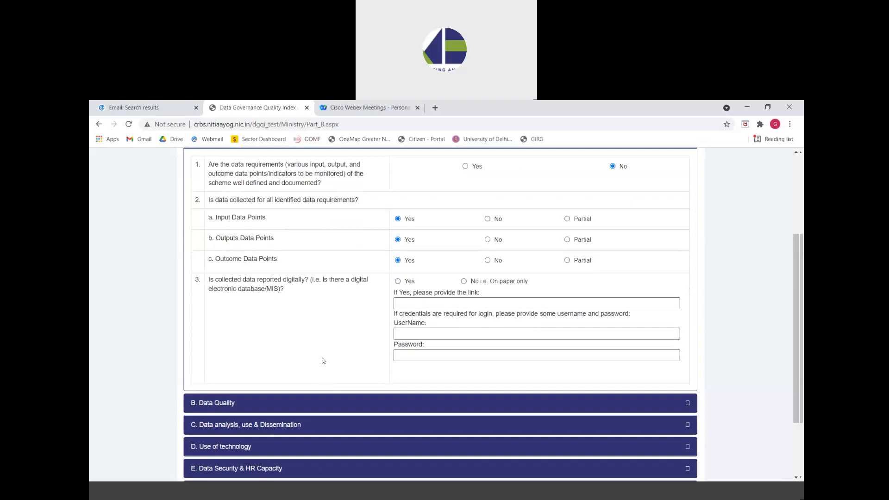
mouse_move(322, 361)
mouse_move(310, 281)
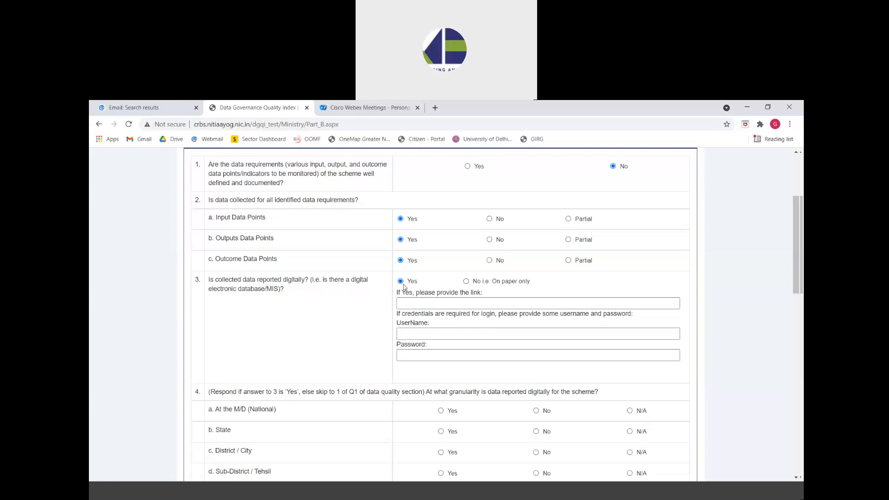
click(467, 282)
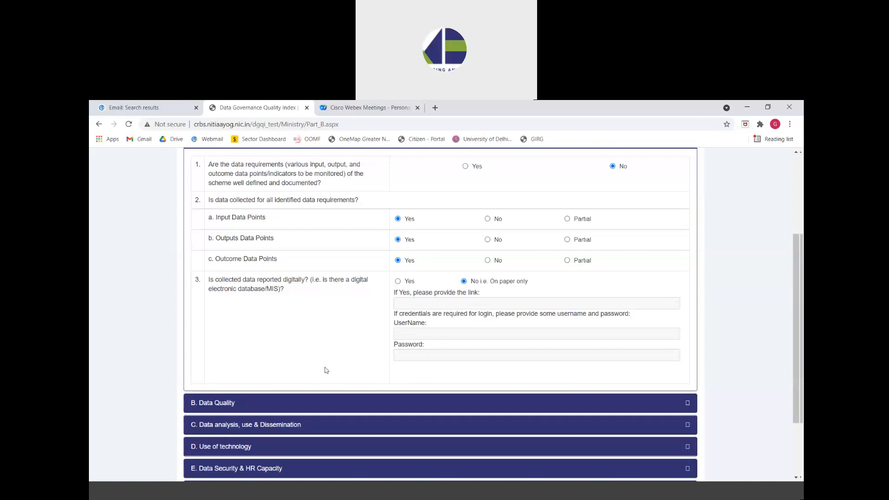
scroll(284, 280, up, 1)
scroll(376, 383, down, 1)
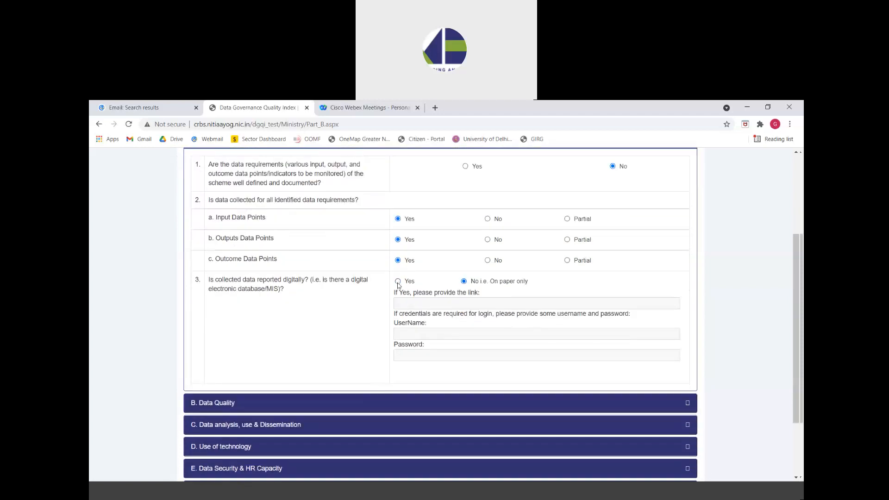
click(397, 282)
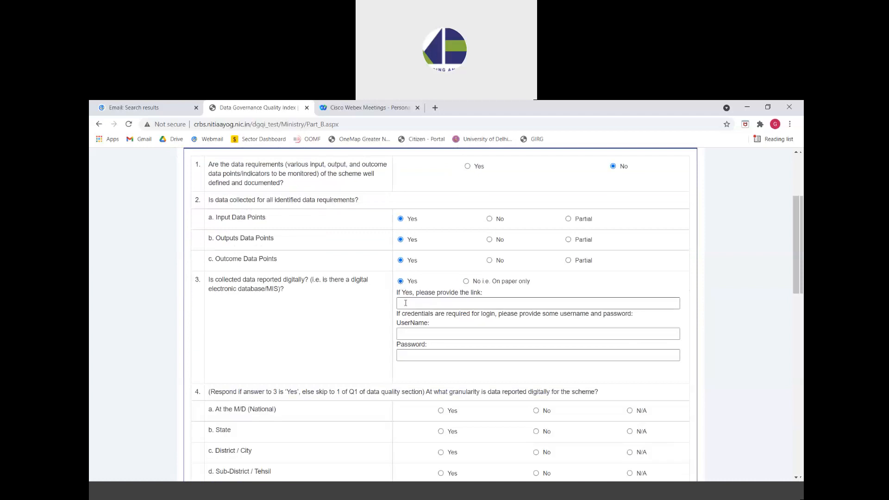
Step: Examine the link, username and password fields under question 3 and the guidance on providing login credentials
scroll(405, 303, down, 1)
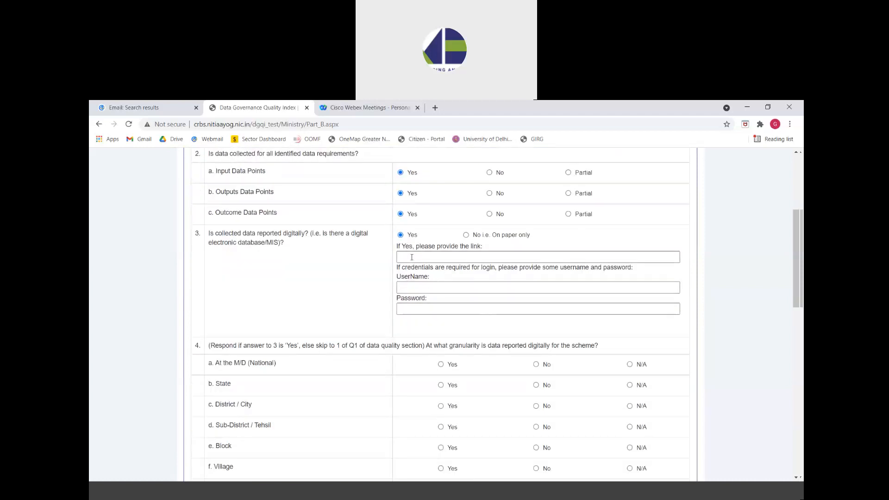
scroll(405, 267, up, 1)
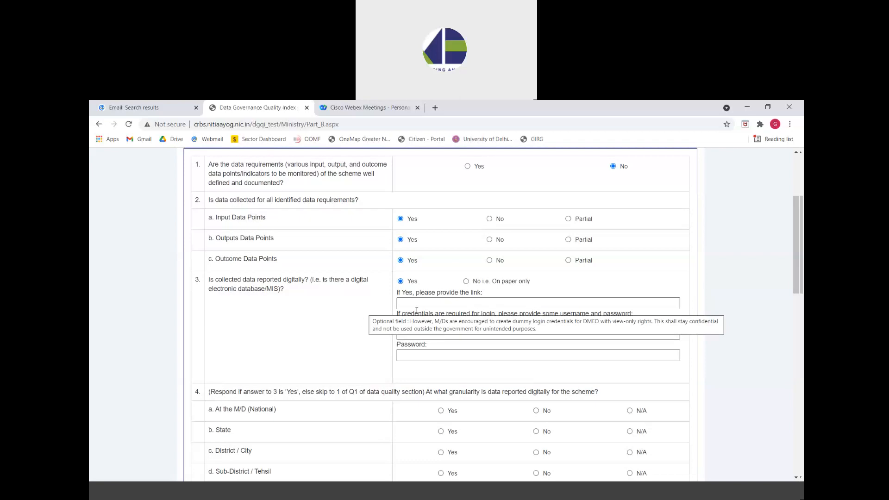
scroll(413, 260, down, 1)
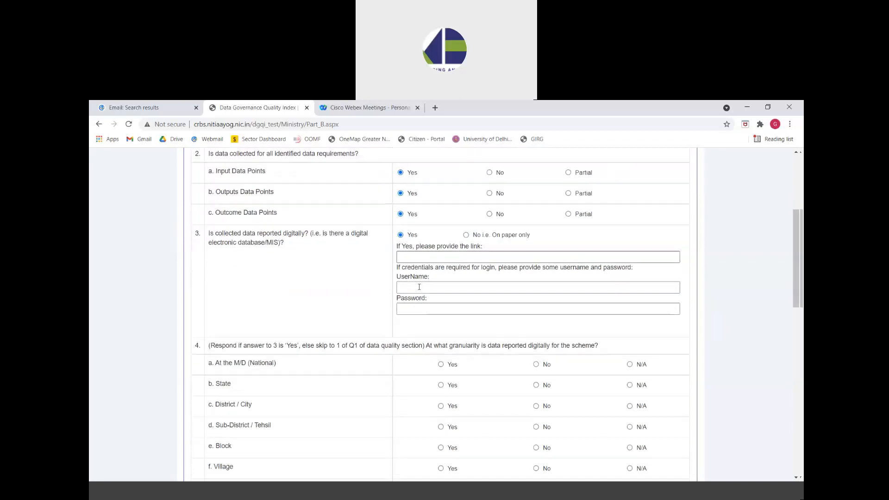
click(420, 256)
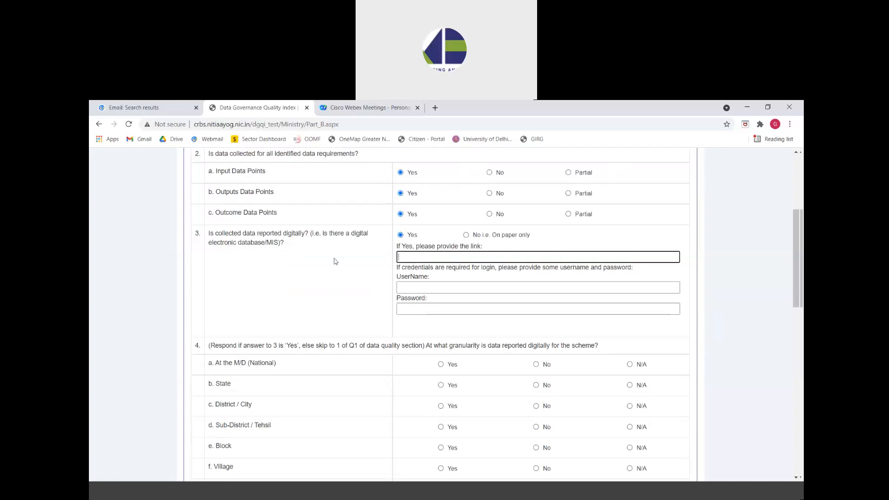
click(422, 289)
click(416, 309)
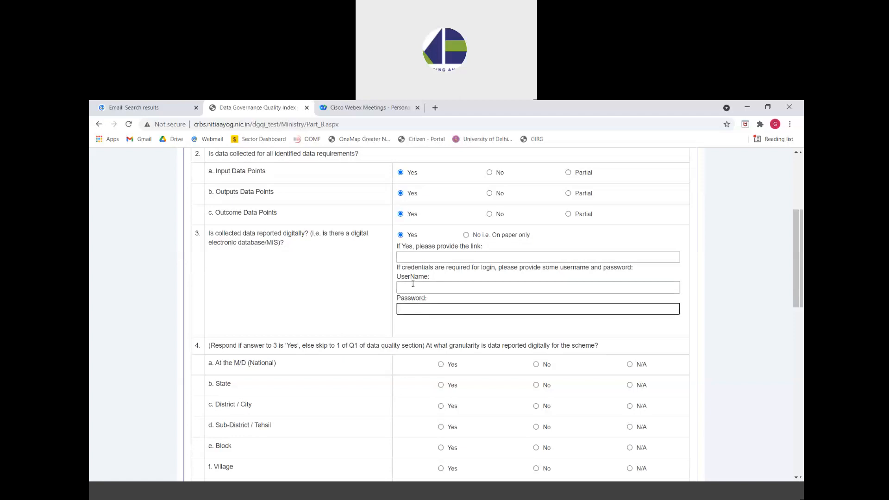
click(416, 289)
click(410, 310)
Step: Answer Yes for the M/D (National) and State levels in question 4 on granularity of digital reporting
scroll(411, 313, down, 1)
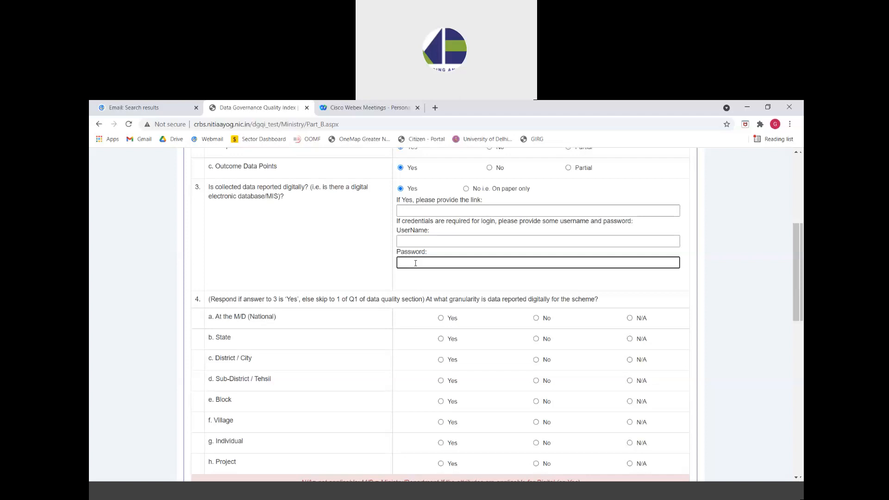
scroll(415, 263, down, 1)
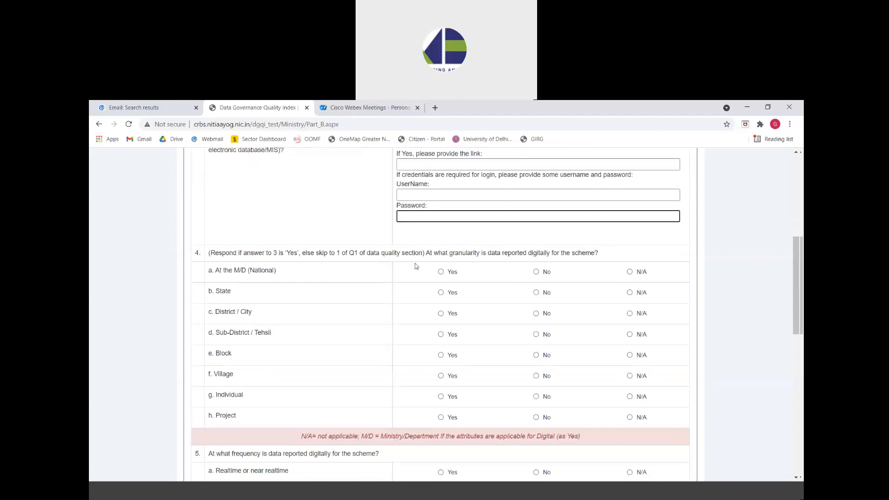
scroll(415, 266, up, 1)
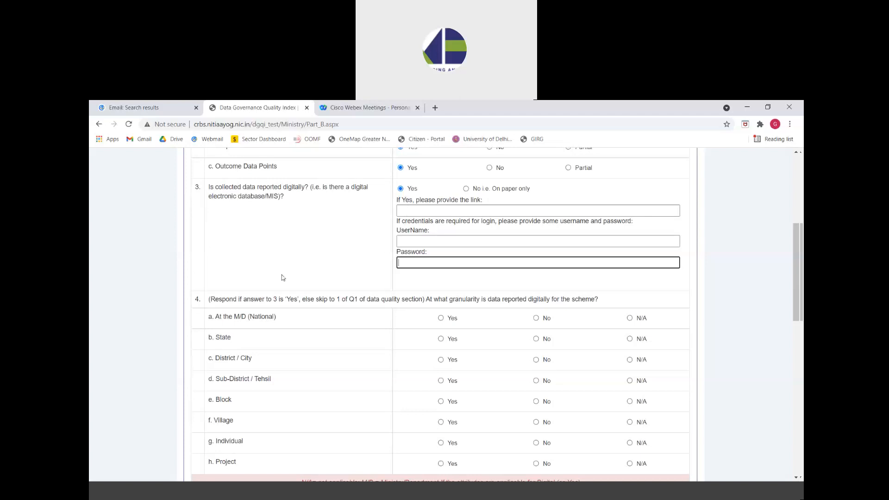
mouse_move(284, 298)
mouse_move(336, 296)
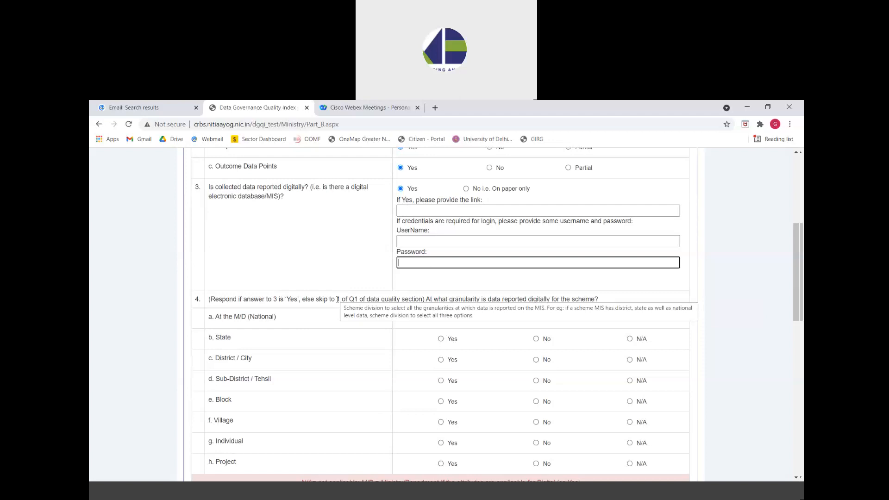
scroll(381, 316, down, 1)
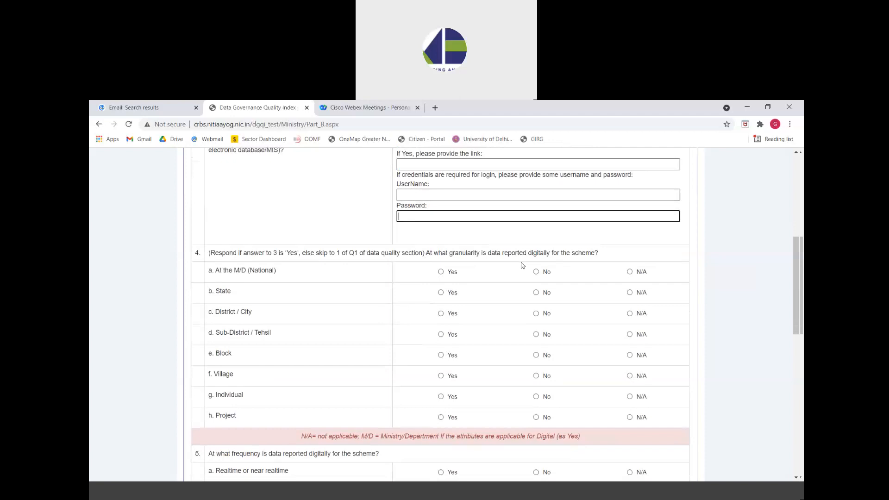
click(441, 273)
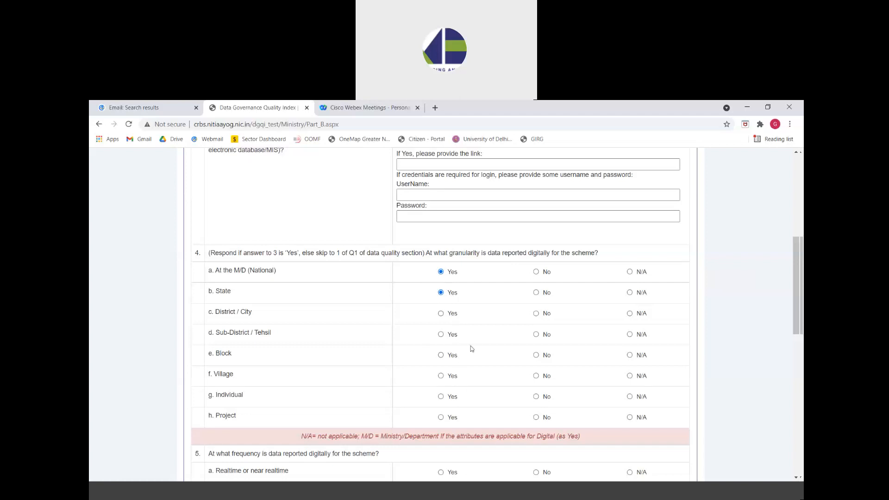
Step: Answer No for Individual and Yes for Project in question 4 on reporting granularity
scroll(459, 402, down, 1)
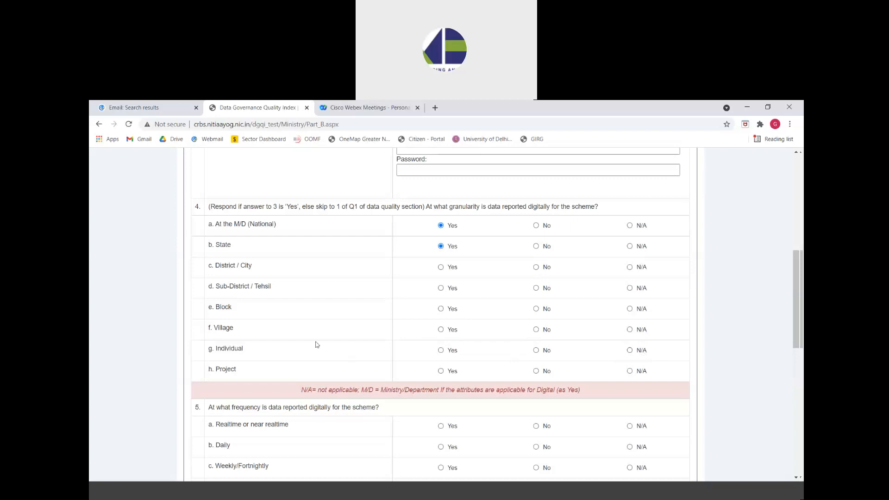
click(630, 351)
click(441, 371)
scroll(440, 345, down, 1)
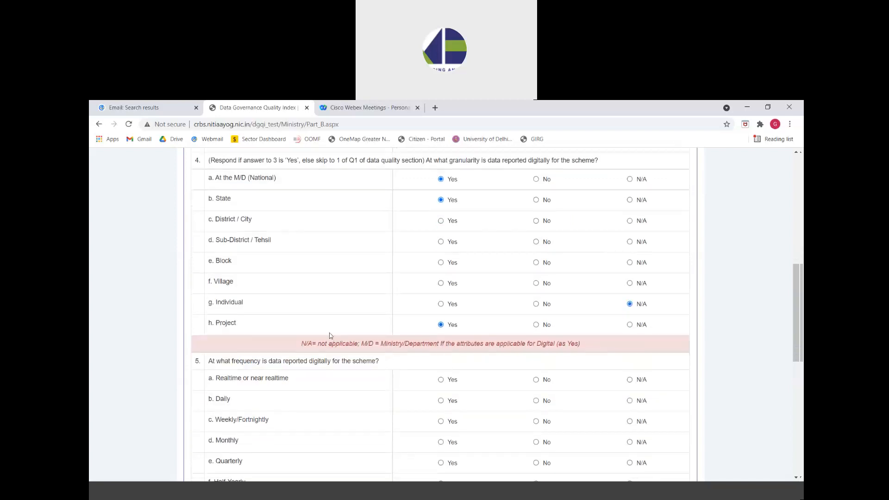
scroll(329, 282, up, 1)
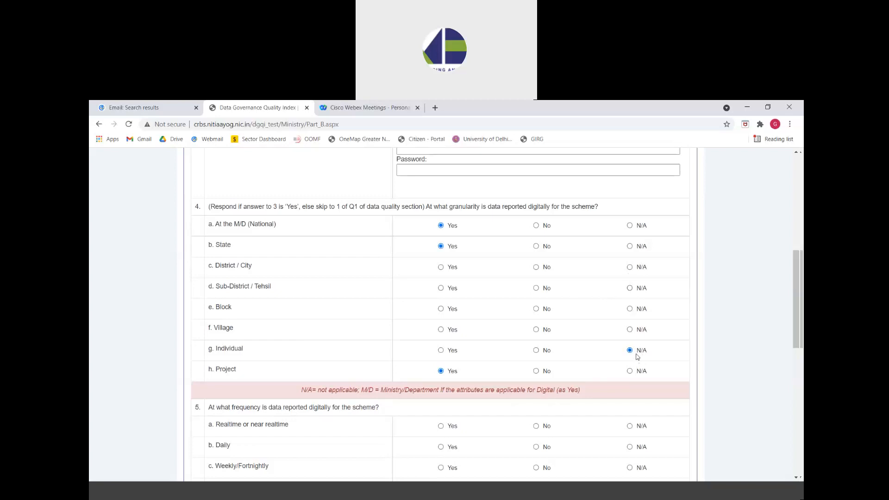
click(536, 351)
Step: Answer Yes for realtime or near realtime, daily and weekly/fortnightly reporting frequency in question 5
scroll(647, 346, down, 3)
scroll(305, 293, down, 1)
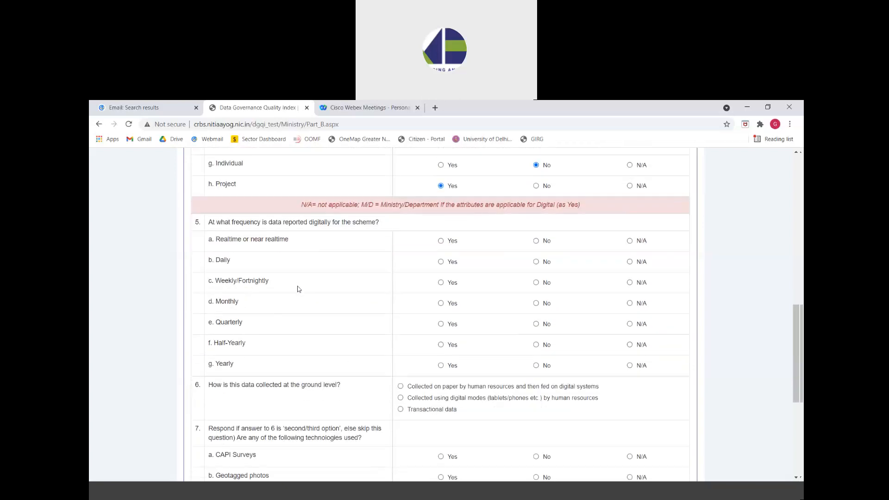
scroll(299, 291, down, 1)
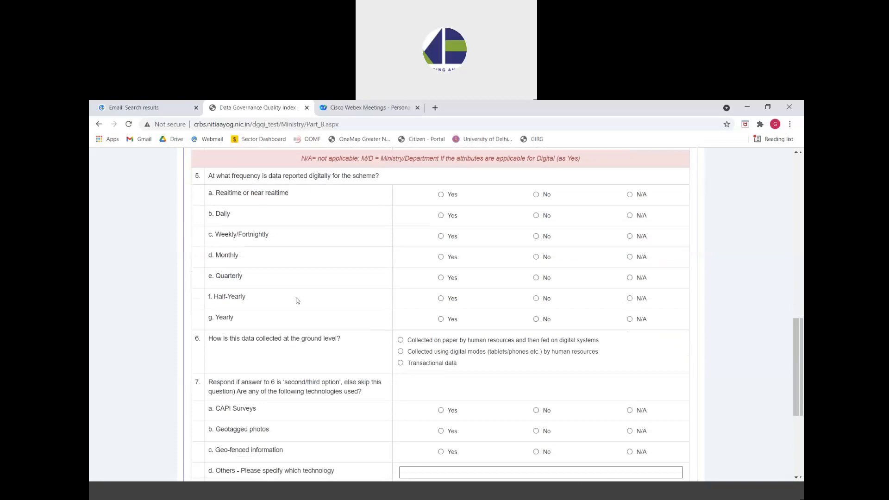
click(453, 197)
click(453, 217)
click(451, 236)
Step: Try each collection method in question 6 and settle on Transactional data for ground-level data collection
scroll(623, 308, down, 1)
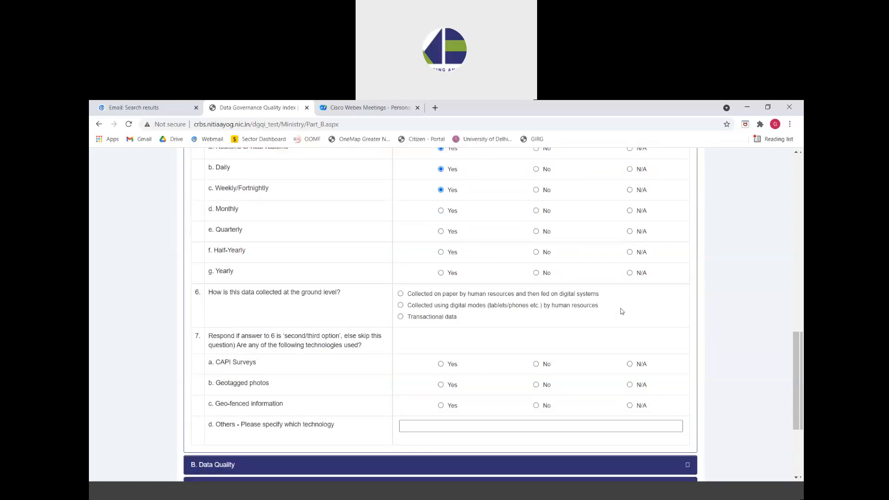
mouse_move(279, 322)
mouse_move(336, 294)
click(419, 297)
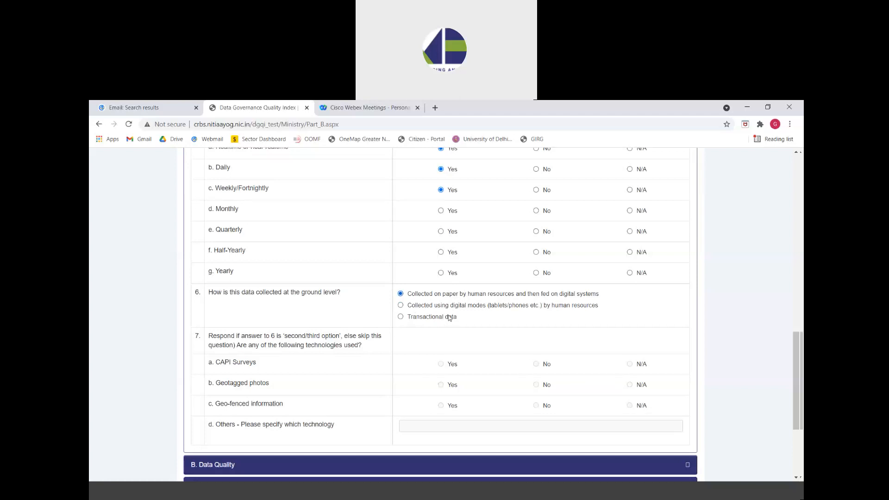
click(416, 307)
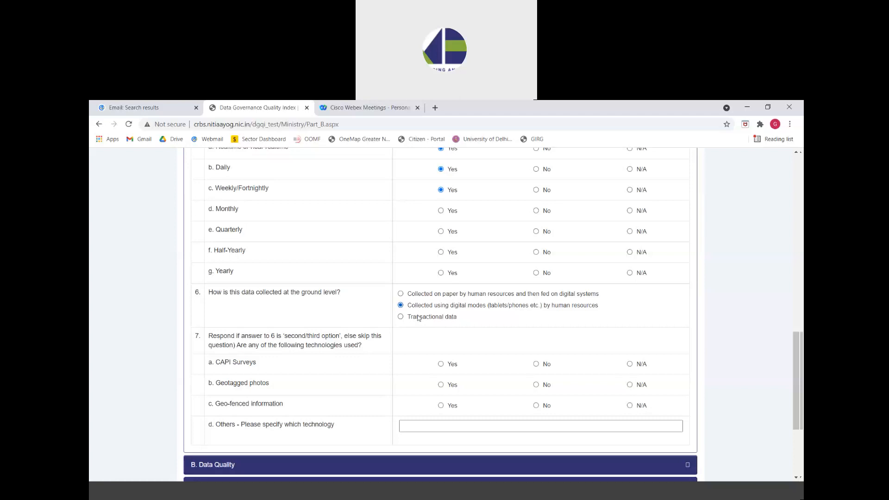
click(419, 319)
Step: Switch question 3 on digital reporting to No i.e. On paper only and back to Yes
scroll(424, 329, down, 1)
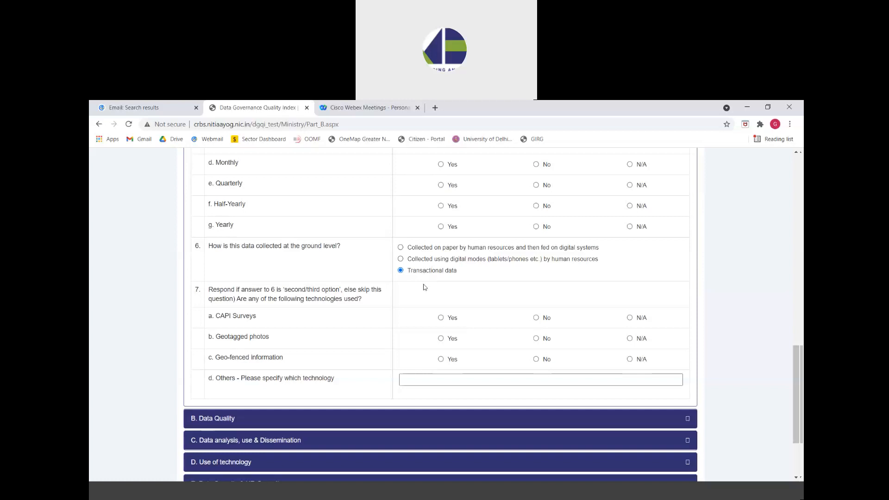
scroll(423, 287, up, 5)
scroll(418, 323, up, 4)
click(466, 235)
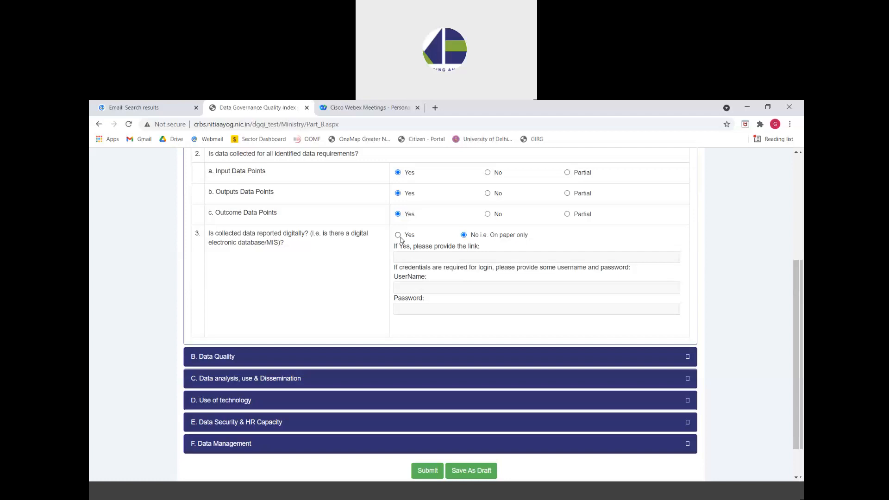
click(398, 236)
Step: Review the technology options in question 7, including the Others field, and return to the start of section A
scroll(422, 355, down, 2)
scroll(422, 354, down, 11)
scroll(449, 223, up, 1)
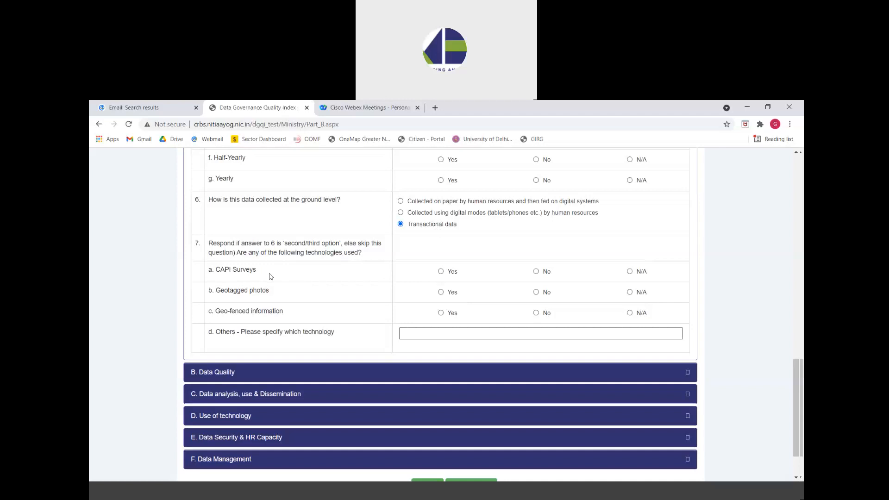
mouse_move(270, 276)
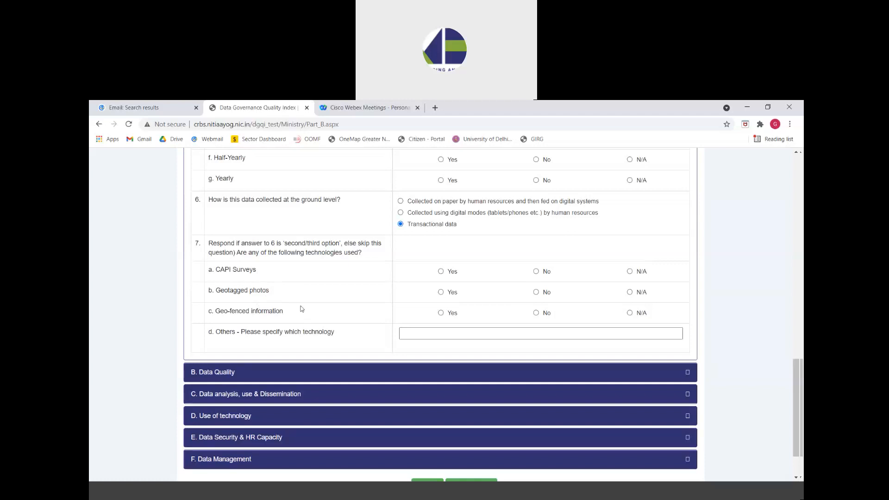
mouse_move(301, 309)
mouse_move(276, 303)
mouse_move(656, 289)
click(417, 333)
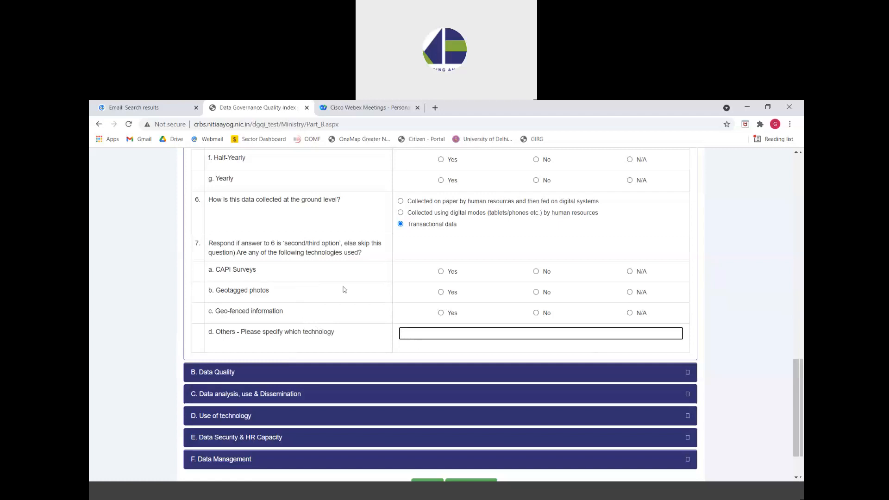
scroll(274, 270, up, 9)
scroll(274, 270, up, 6)
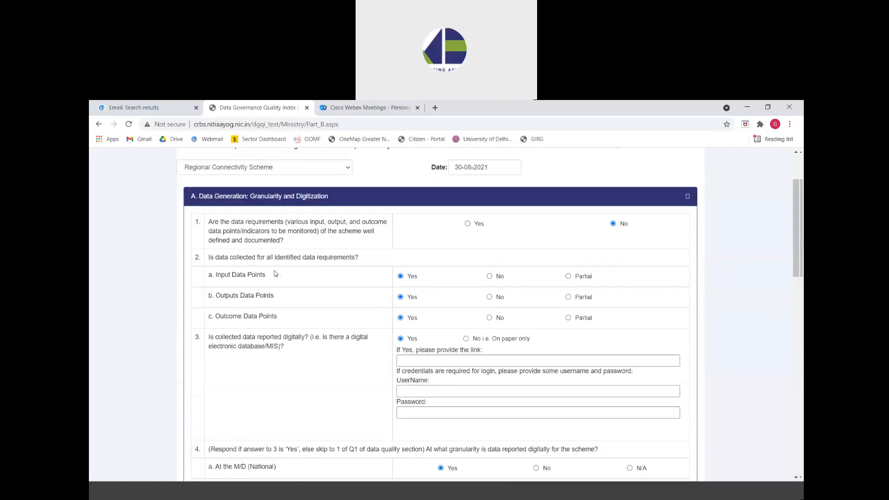